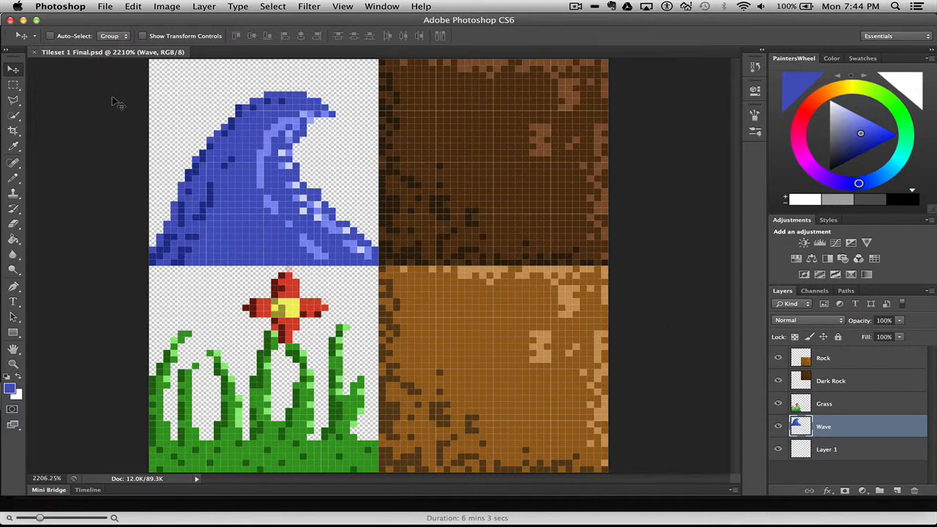
- Save a PNG copy of the tileset as Tileset 1 Final.png on the Desktop, with Smallest / Slow compression and no interlacing
click(105, 6)
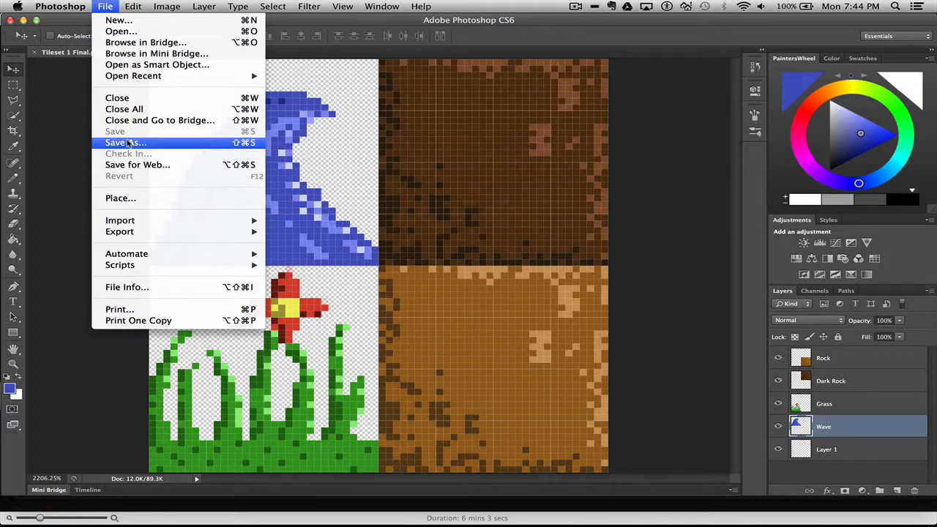
click(127, 143)
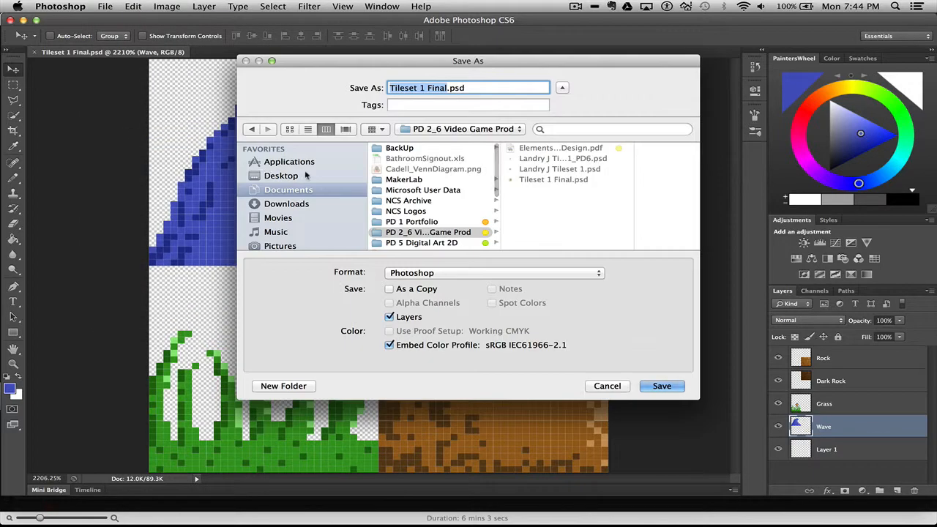
click(281, 176)
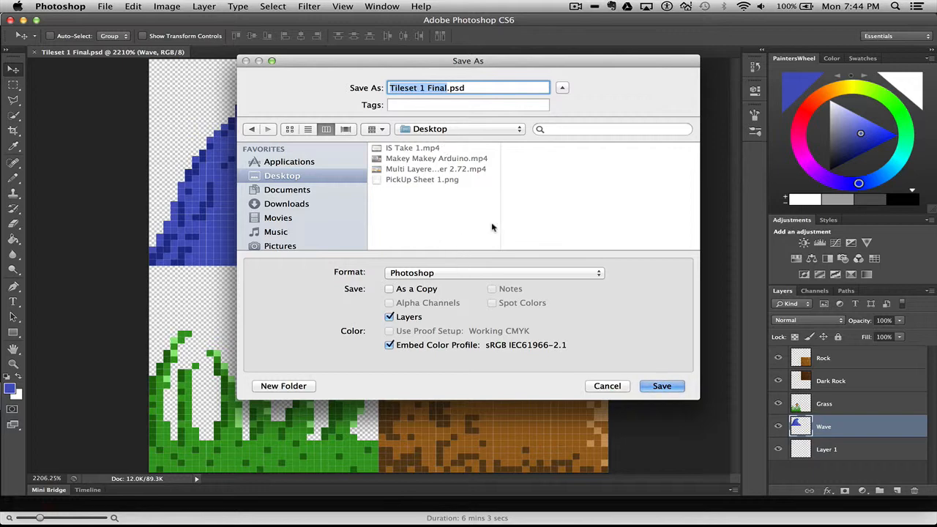
click(561, 89)
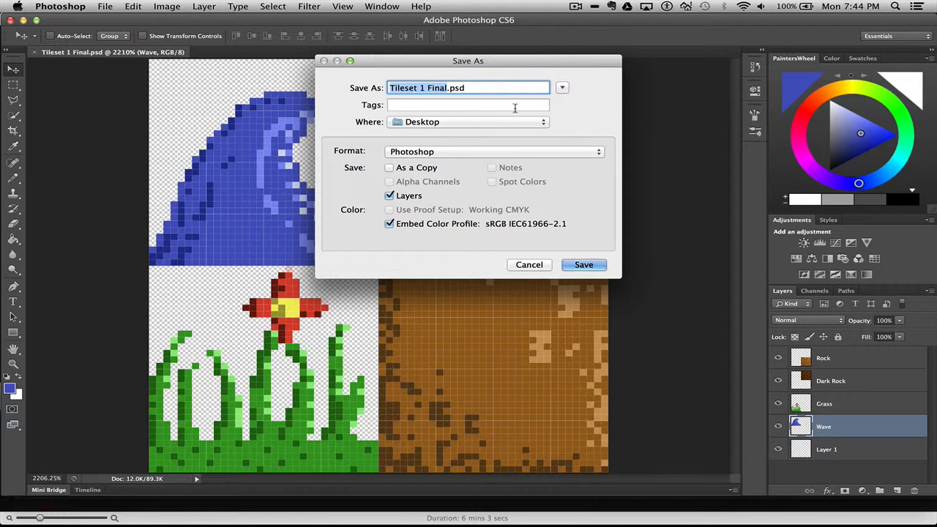
click(563, 89)
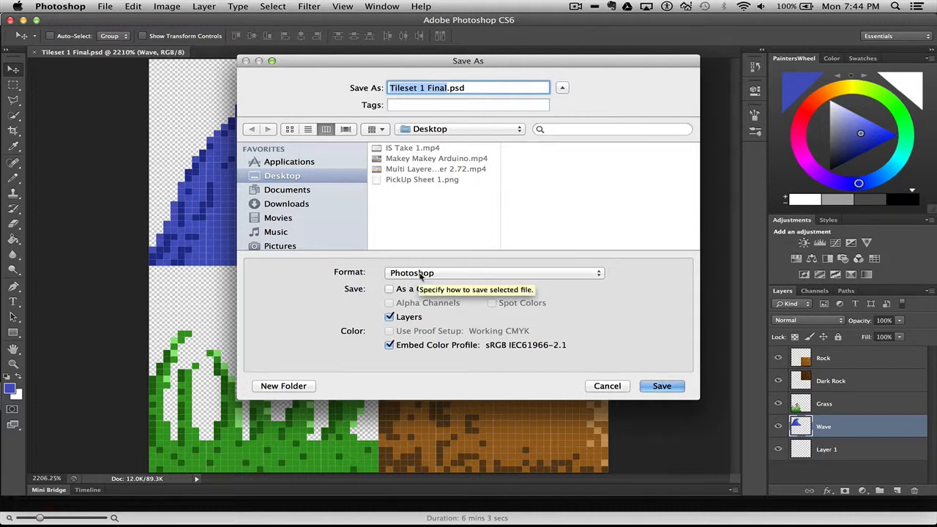
click(421, 273)
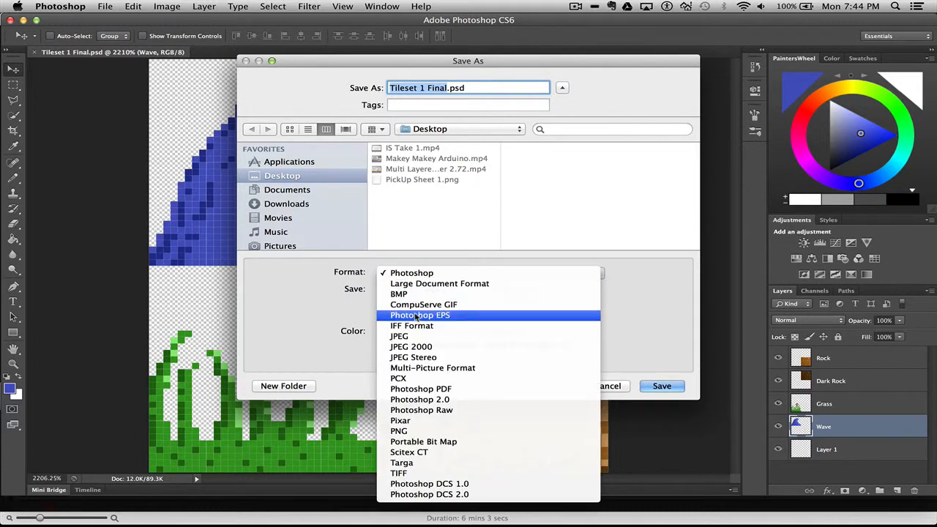
click(402, 432)
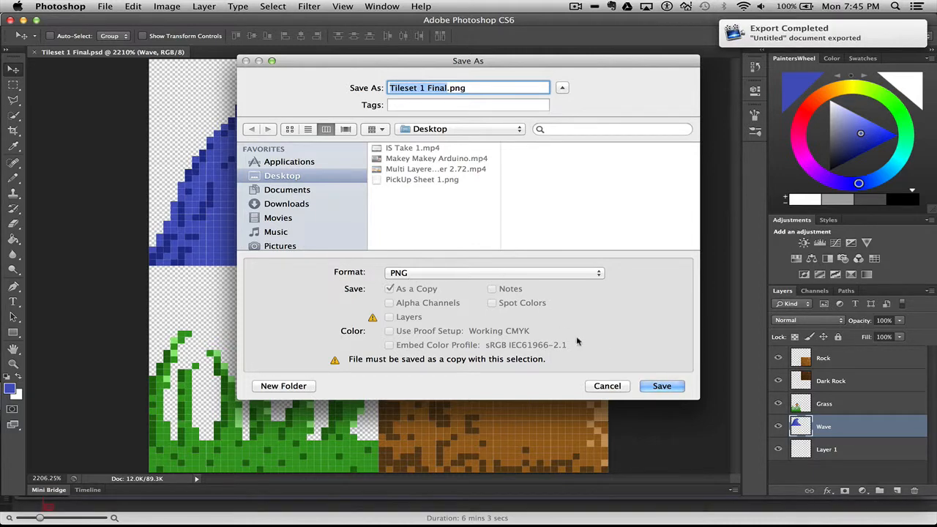
click(657, 388)
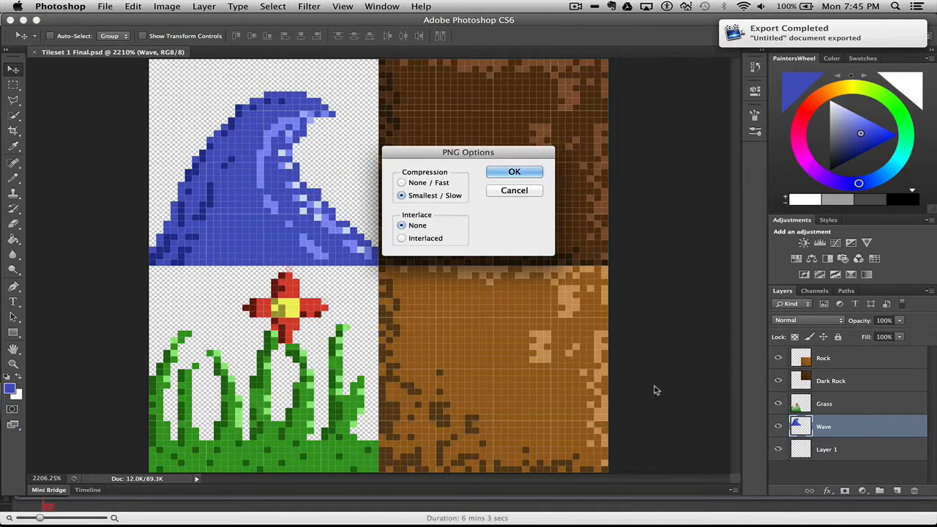
click(528, 174)
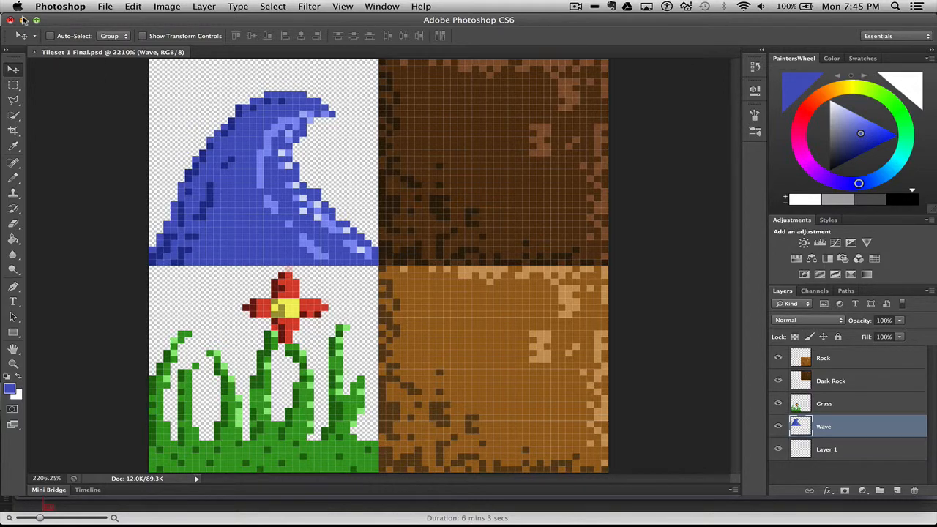
- Minimize the open application windows to reach the desktop, saving and closing the floating rock tileset document
click(23, 20)
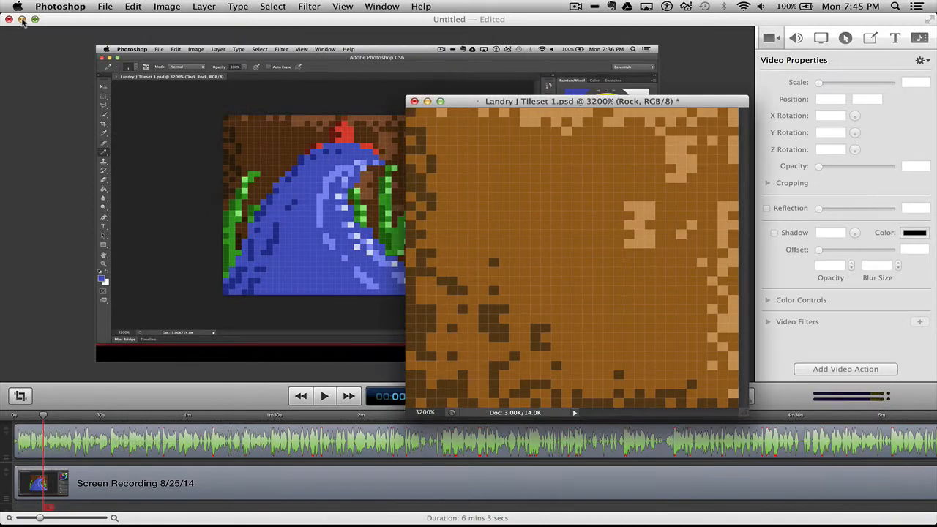
click(22, 19)
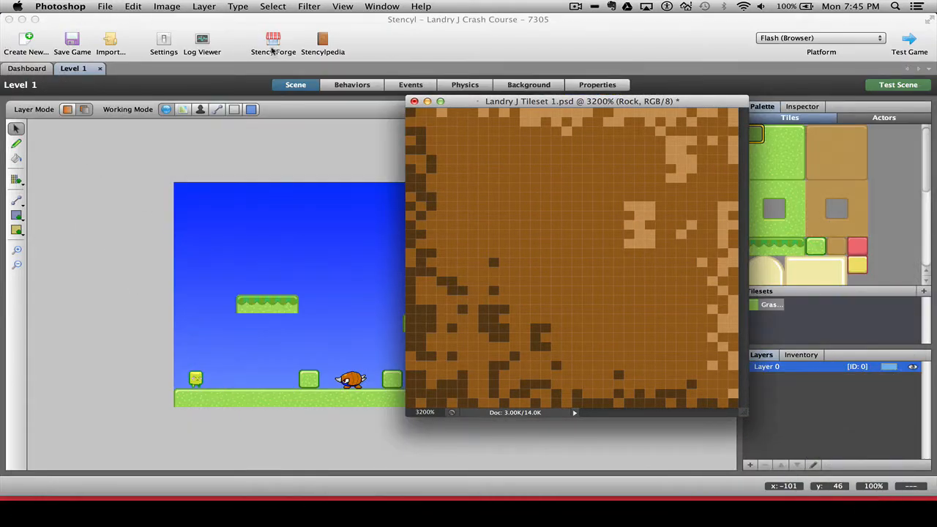
click(414, 101)
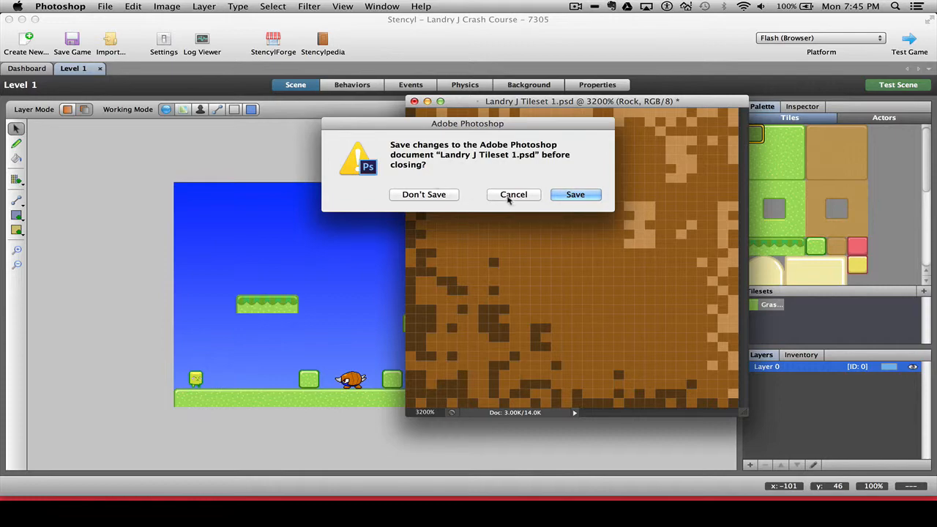
click(557, 199)
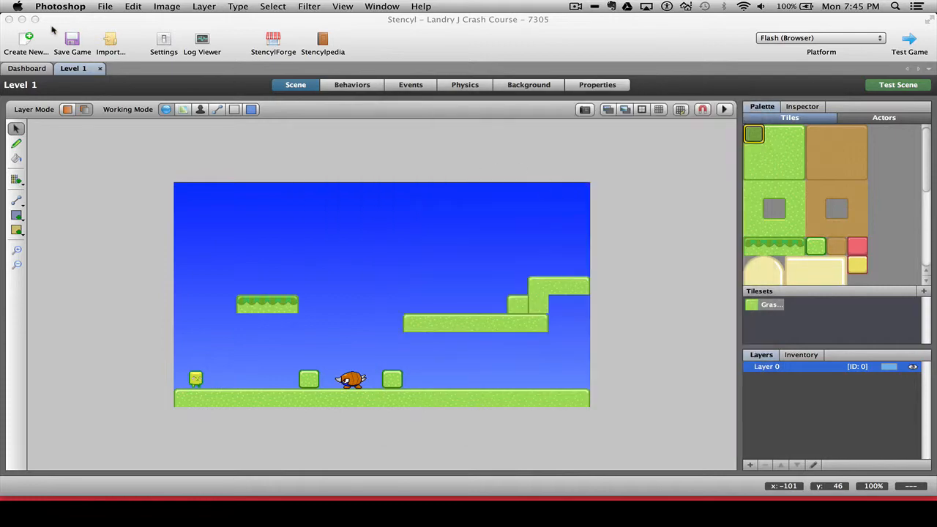
click(22, 20)
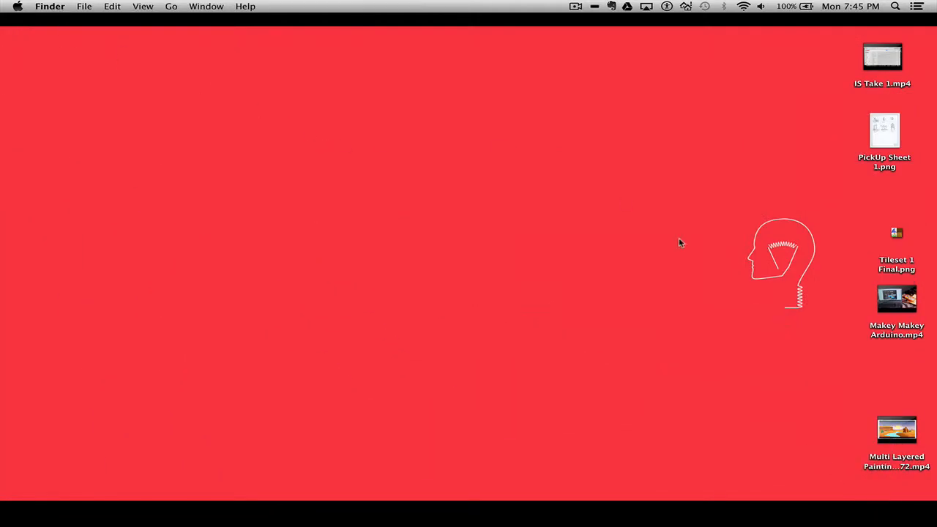
- Open Tileset 1 Final.png from the desktop in Preview, inspect the four tiles enlarged, and quit Preview
double_click(896, 234)
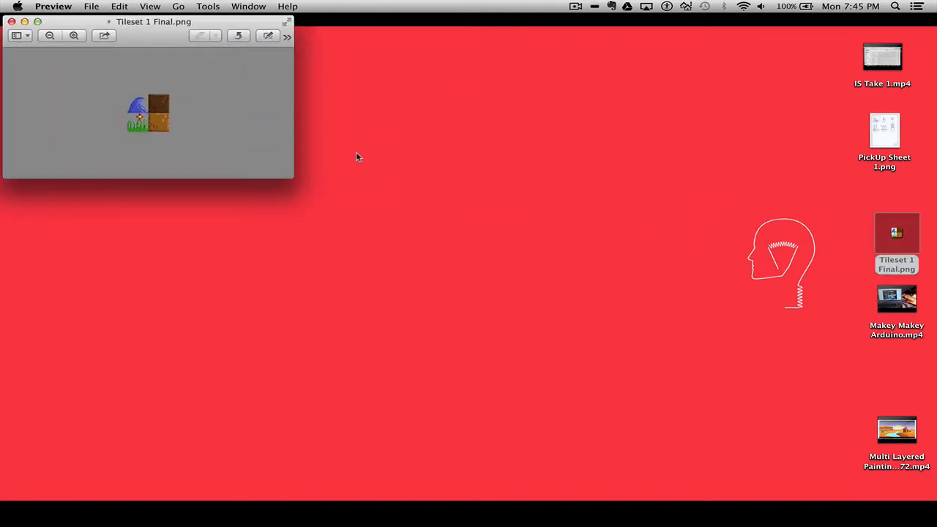
drag(293, 177, 610, 345)
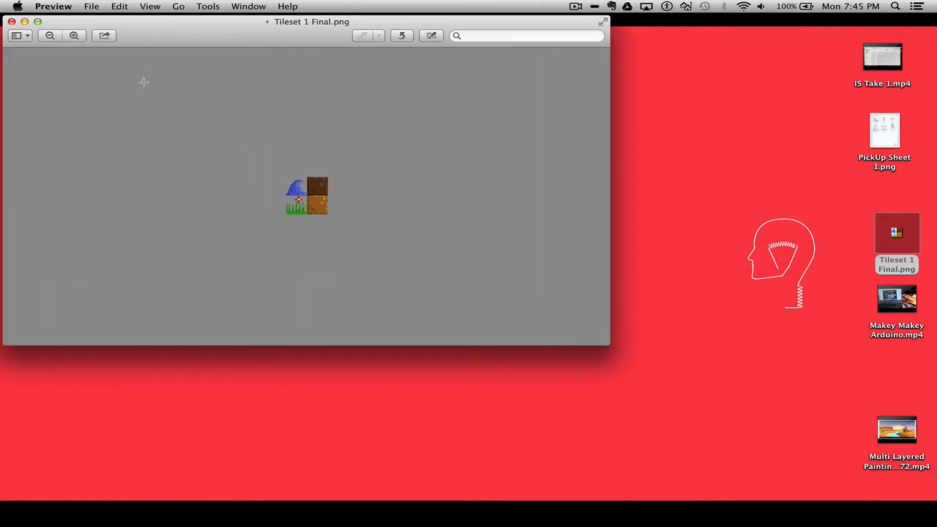
click(79, 38)
click(79, 38)
click(78, 38)
click(79, 38)
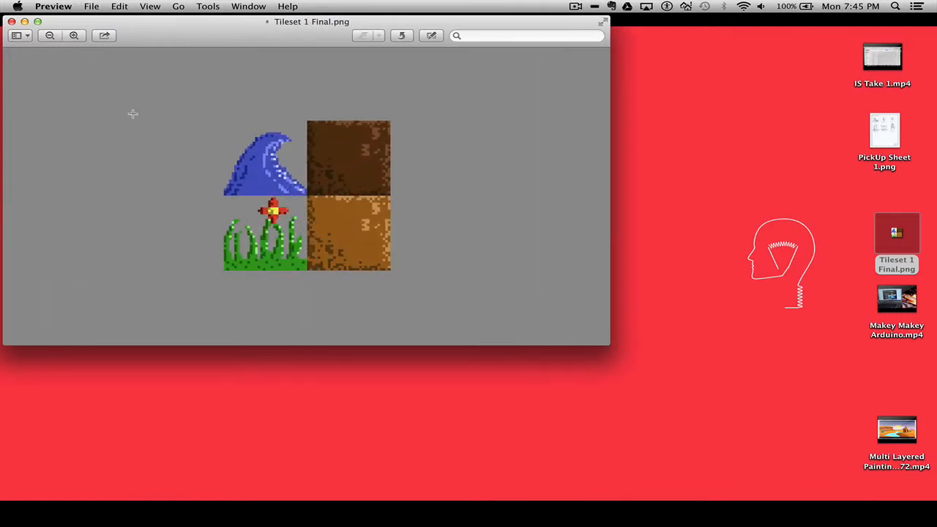
key(super+q)
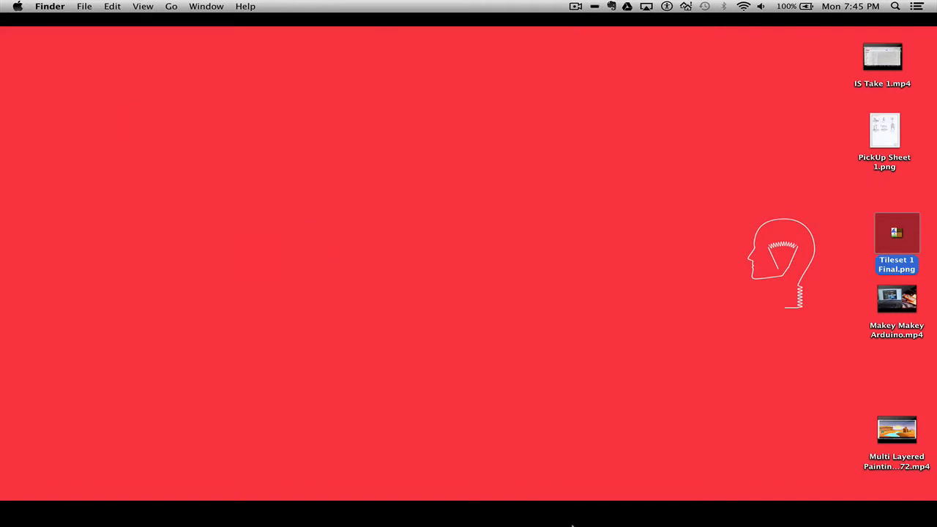
- Switch to Stencyl and create a new tileset named Tileset 1 among the game's resources
mouse_move(568, 523)
click(369, 510)
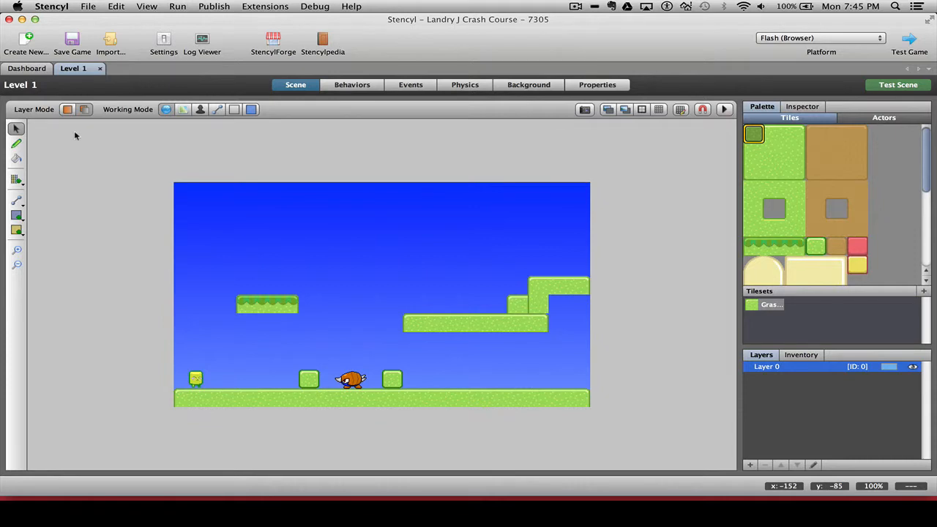
click(36, 70)
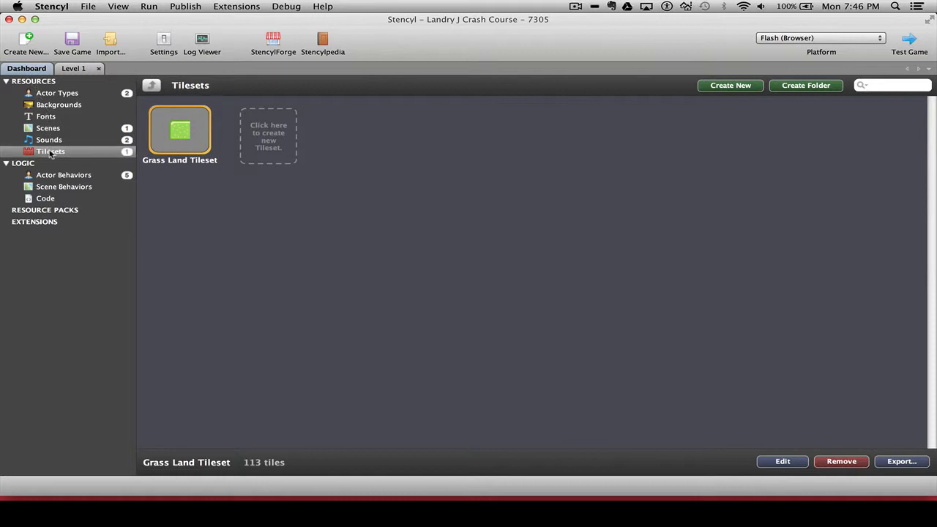
mouse_move(177, 137)
click(272, 145)
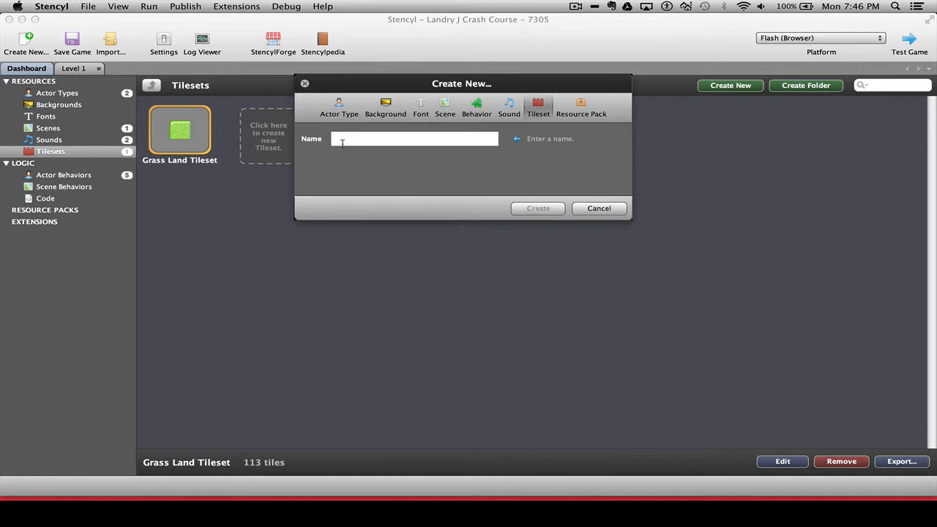
text(Tileset 1)
click(549, 208)
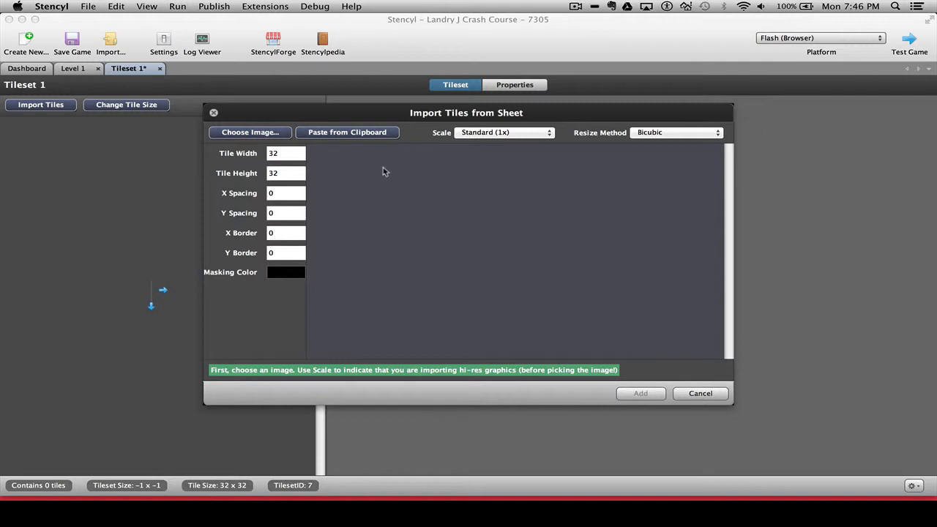
- Review the scale options for the tile sheet import and choose Standard (1x)
click(480, 134)
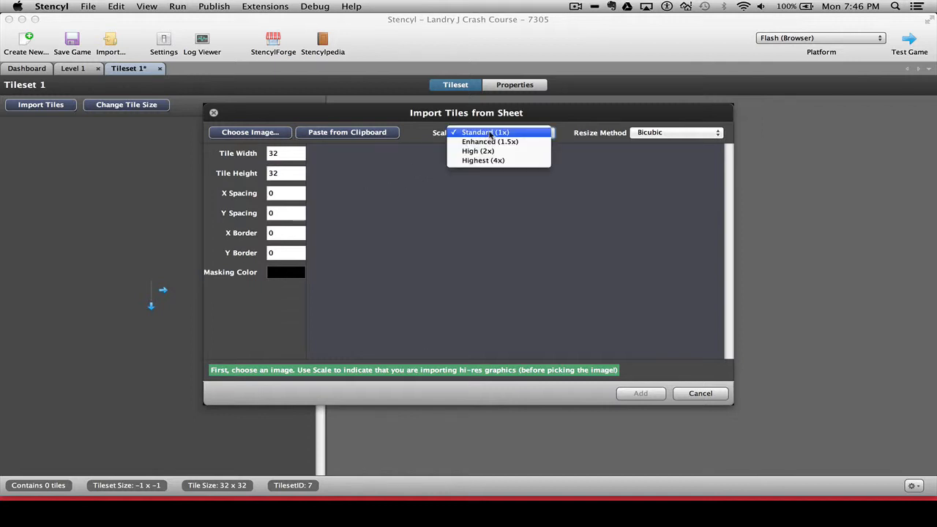
click(490, 132)
click(481, 134)
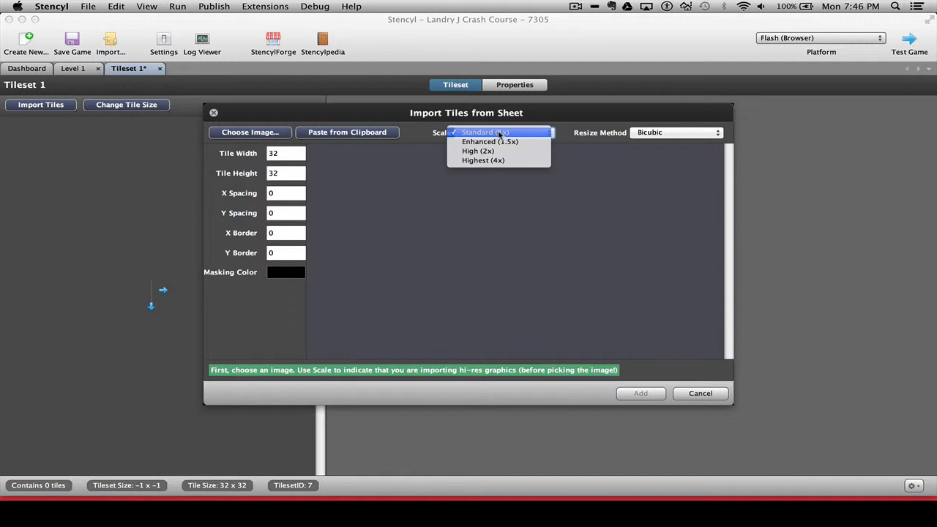
click(500, 135)
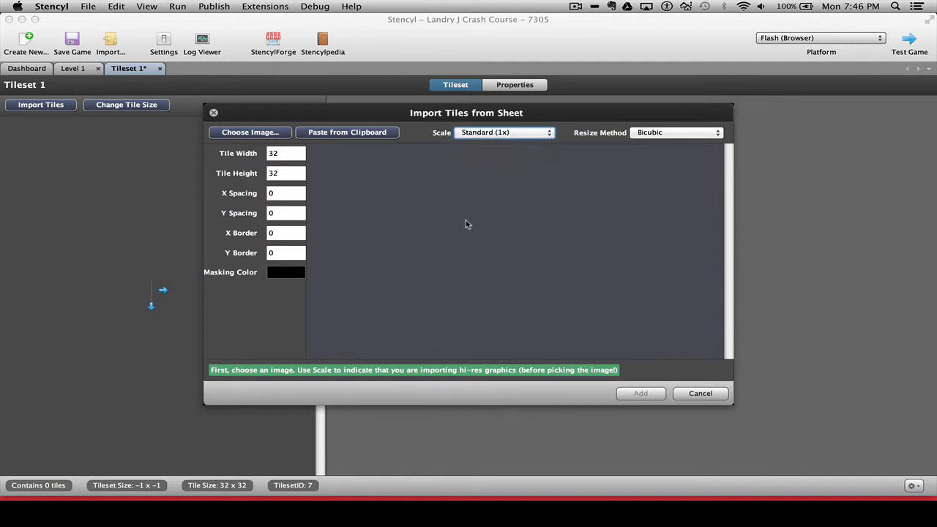
click(505, 133)
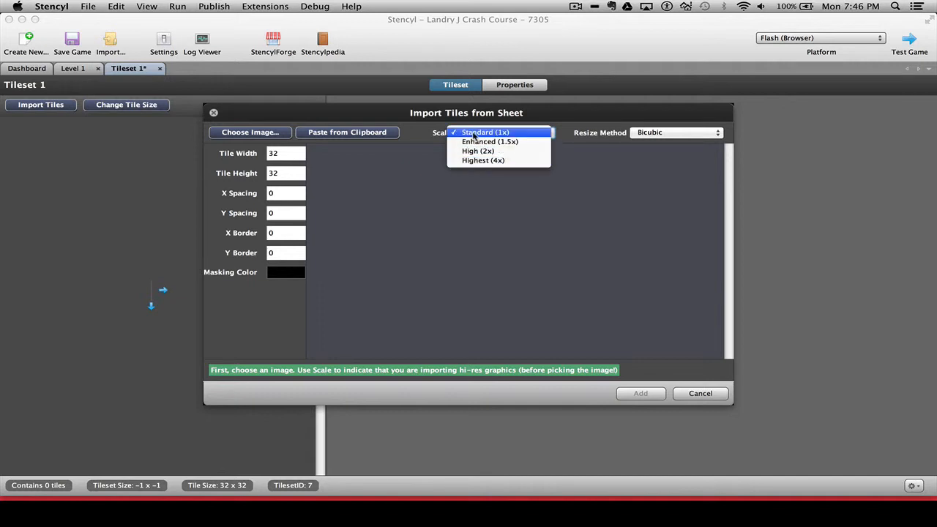
click(474, 134)
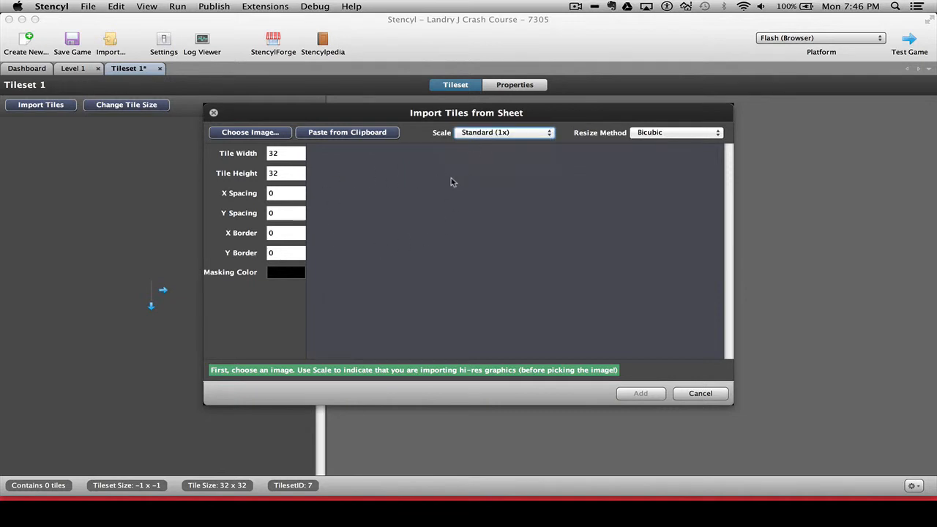
- Import Tileset 1 Final.png from the Desktop into Tileset 1 as 32 x 32 tiles without spacing or borders
click(262, 136)
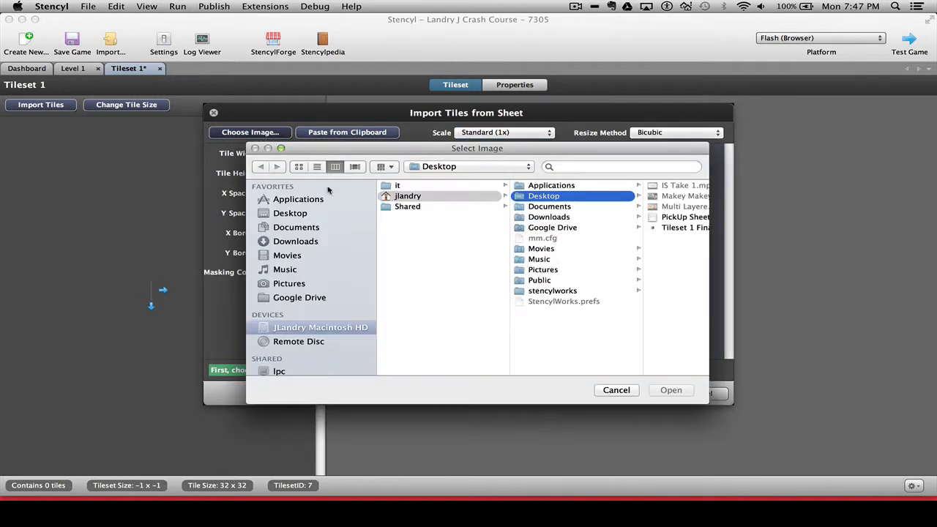
click(311, 213)
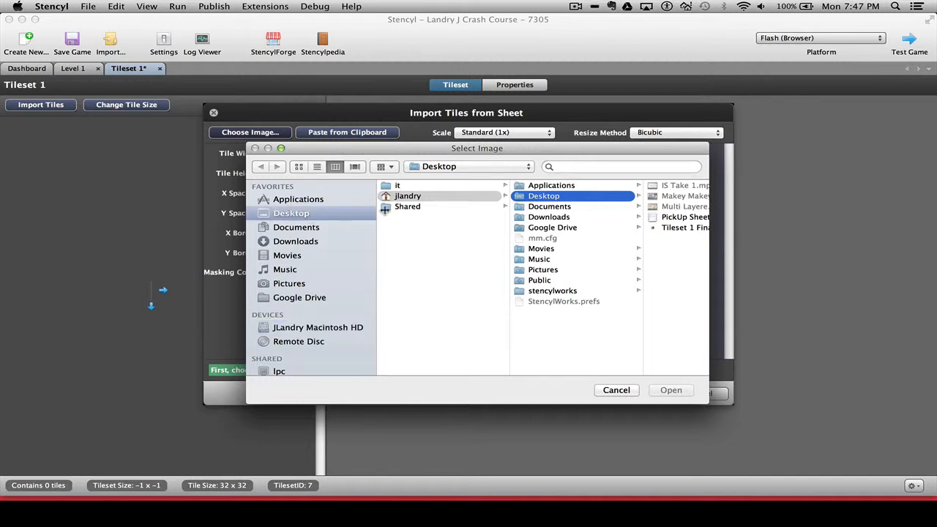
click(566, 198)
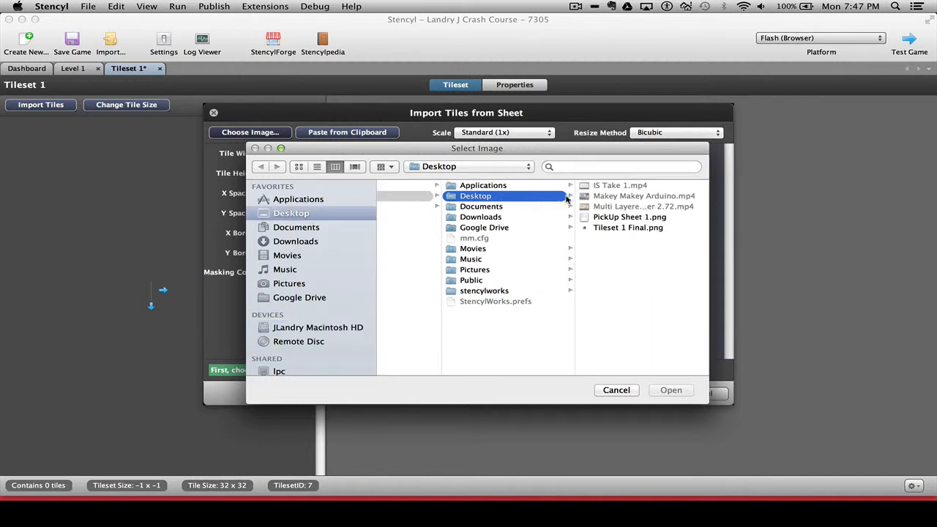
click(618, 228)
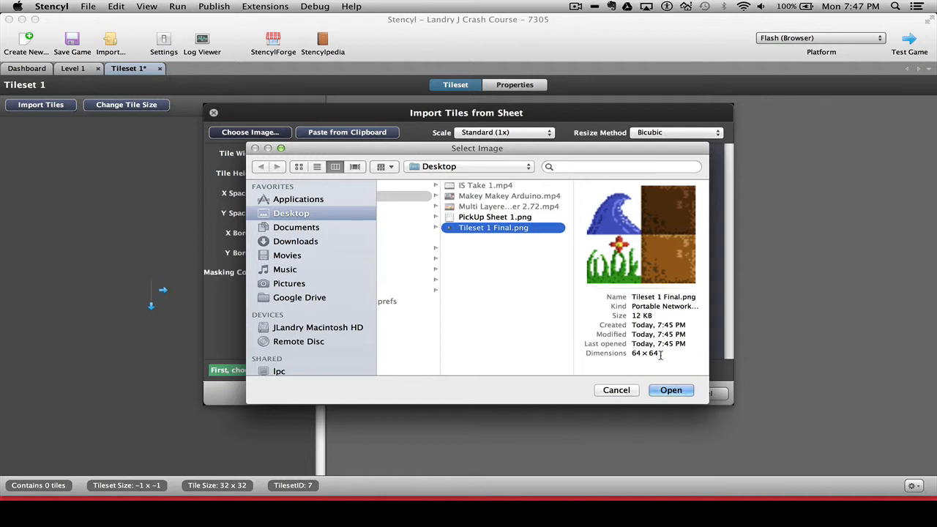
click(666, 389)
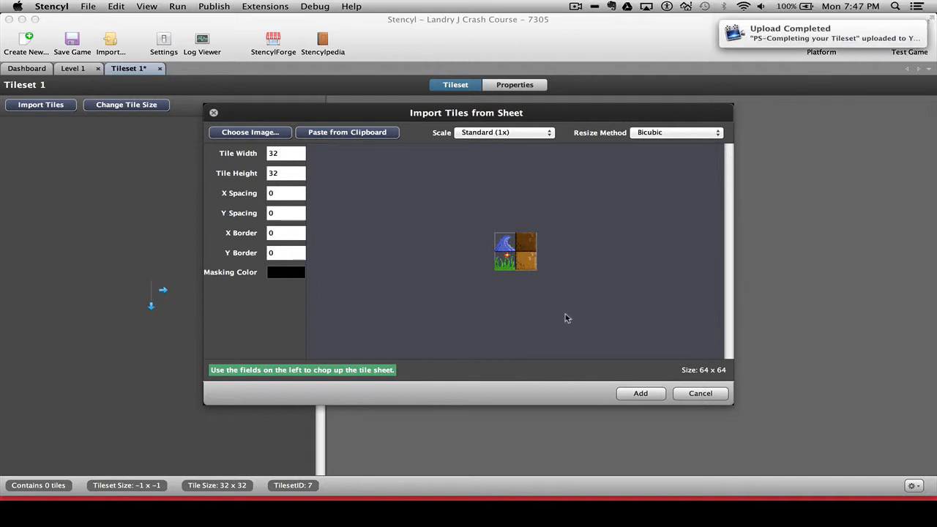
click(634, 393)
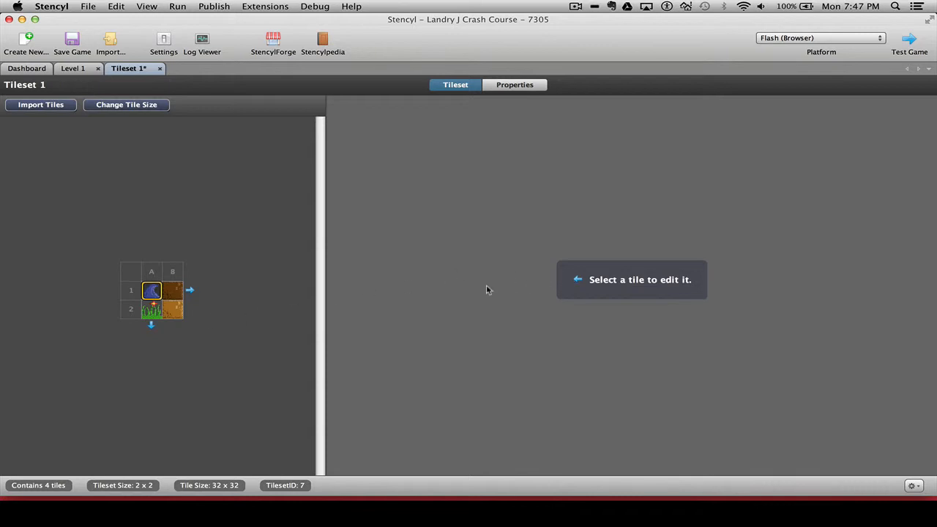
- Set the wave tile's collision bounds to No Collisions
click(152, 293)
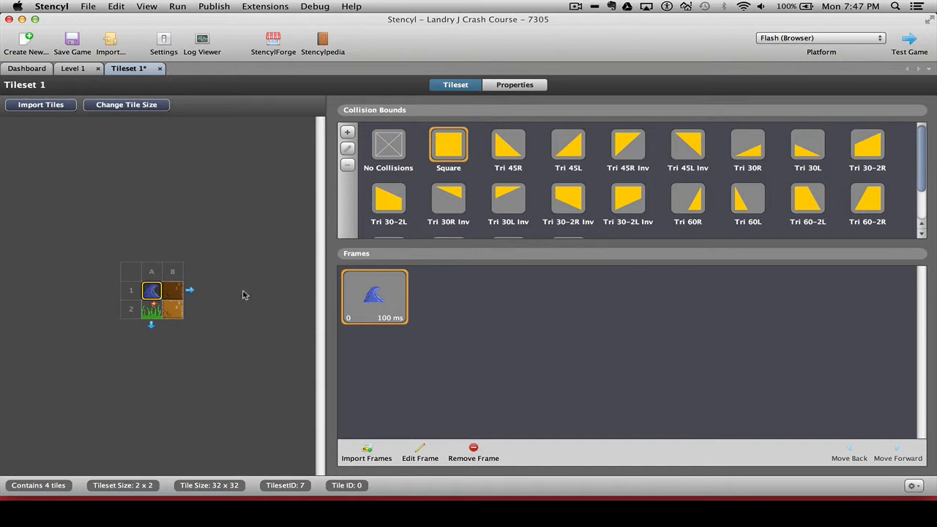
click(388, 145)
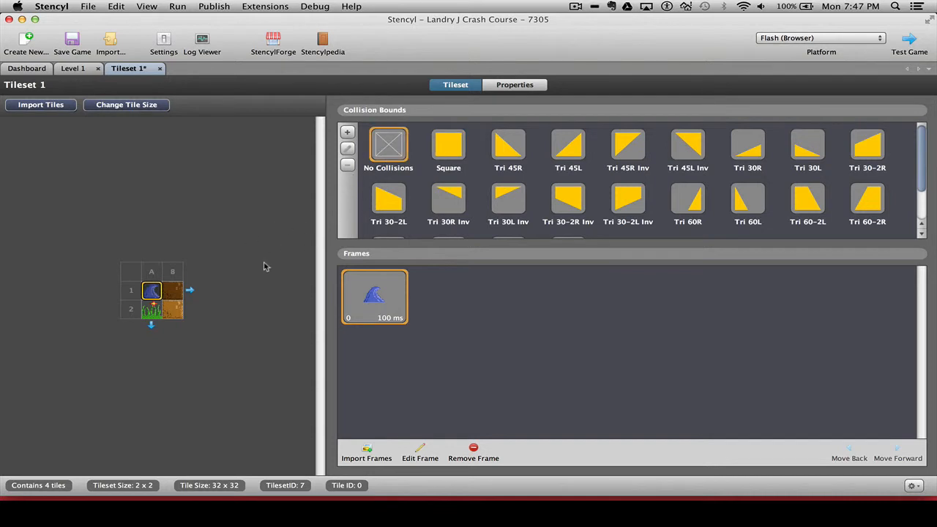
- Set the collision bounds of the dark dirt tile and the flowering grass tile to No Collisions, and save the game
click(174, 292)
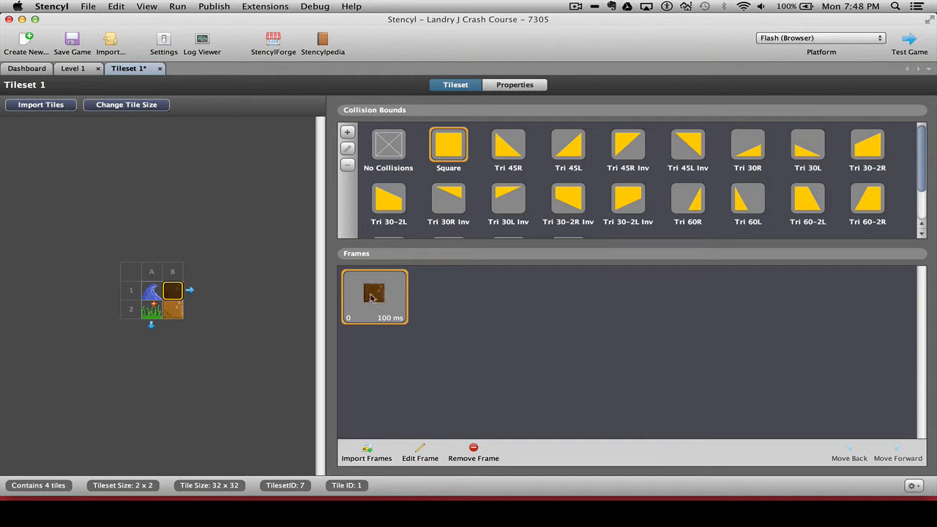
click(392, 148)
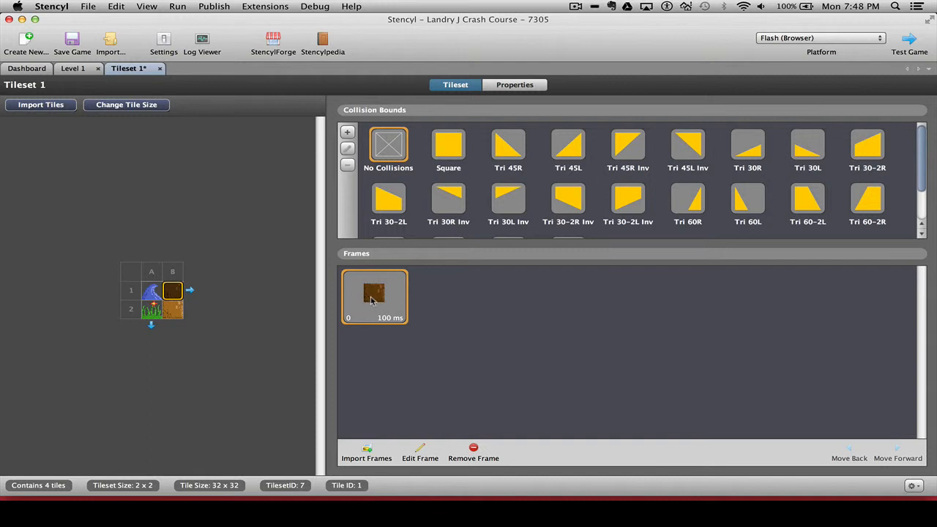
click(173, 310)
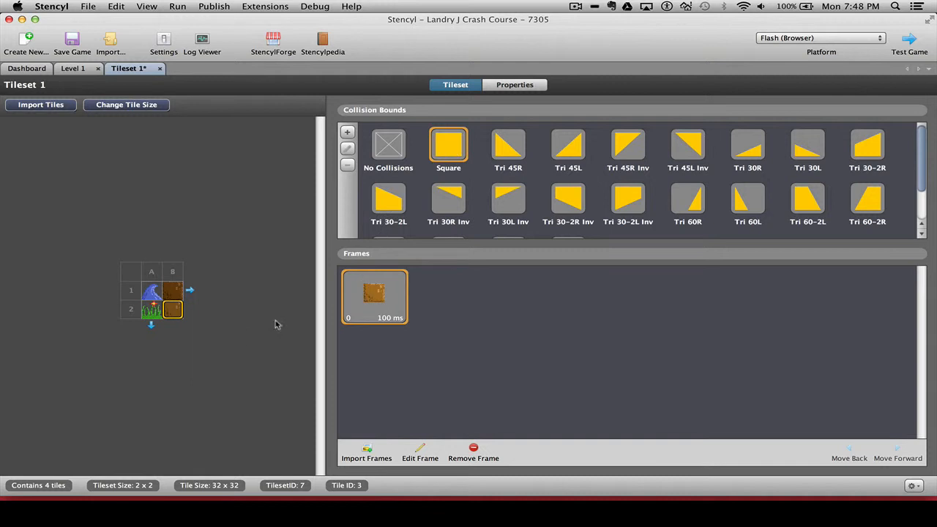
click(151, 310)
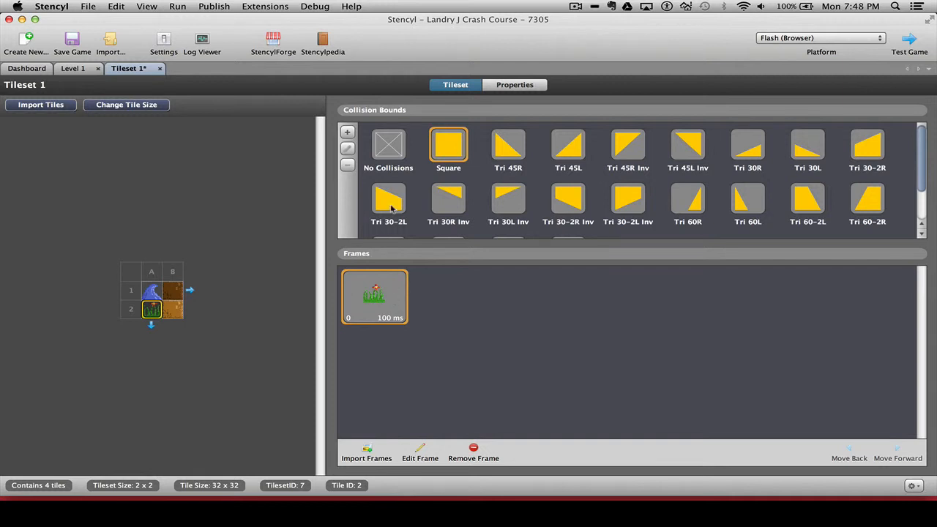
click(392, 149)
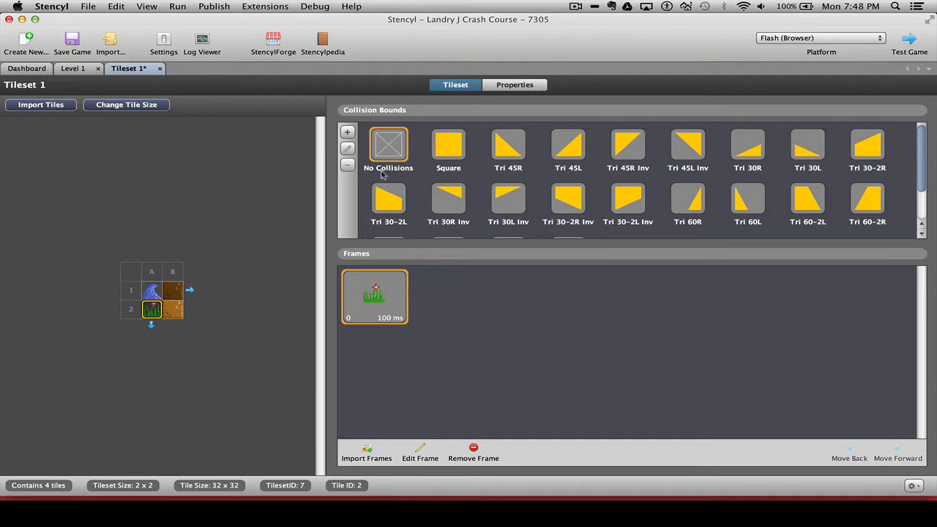
click(70, 40)
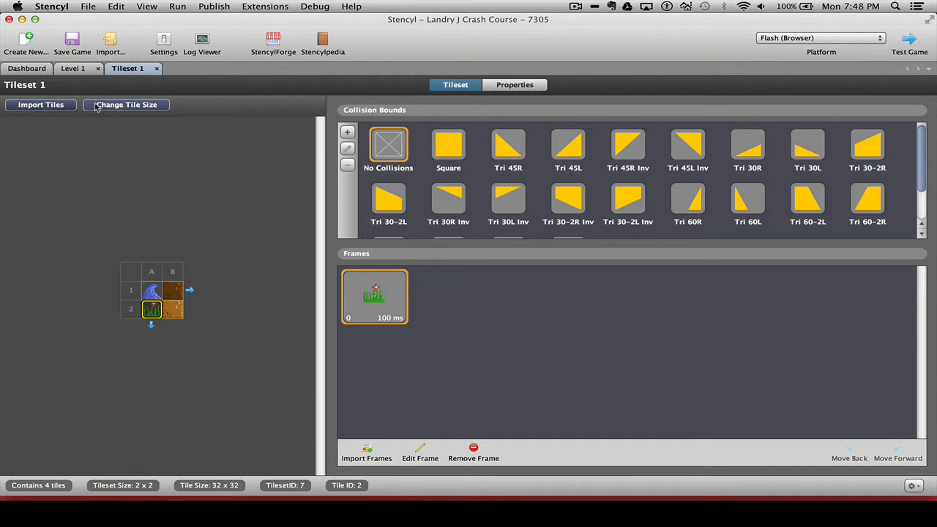
- In Level 1, replace the ground row from the second green block to the scene's right edge with Tileset 1's wave tiles
click(81, 68)
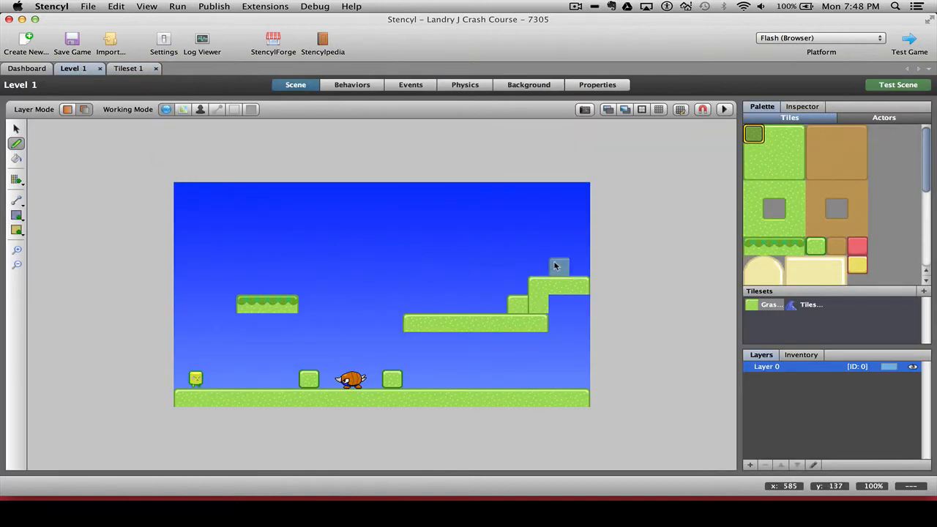
click(804, 306)
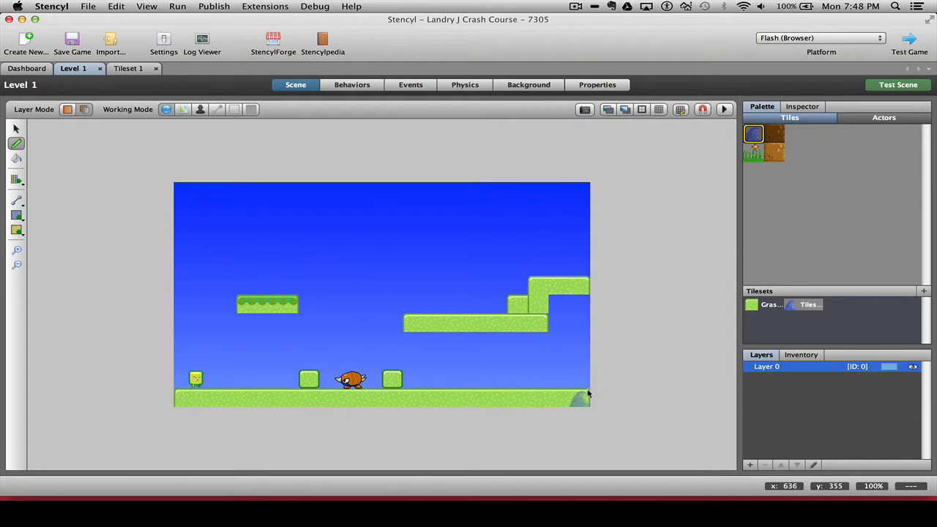
drag(585, 397, 408, 397)
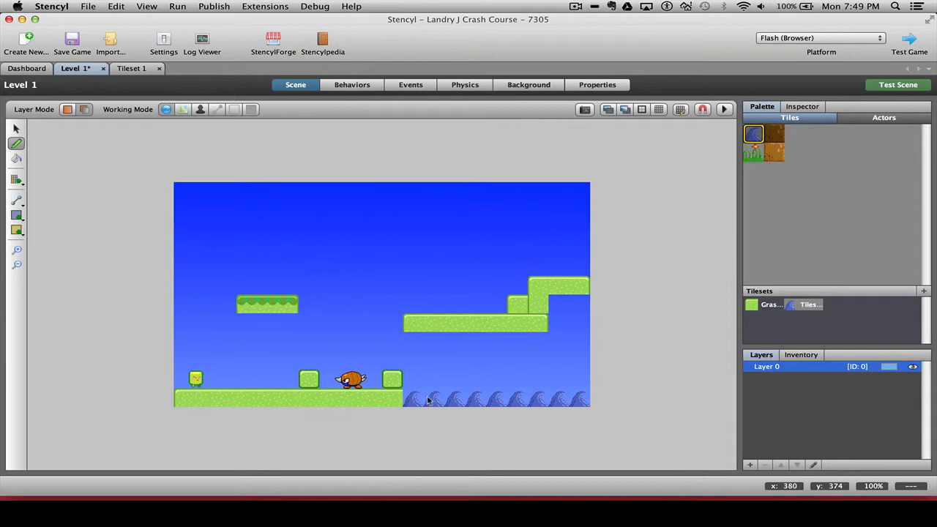
- Place flowering grass tiles on the step block, the upper ledge, two spots on the long platform, and the left end of the floating platform
click(757, 154)
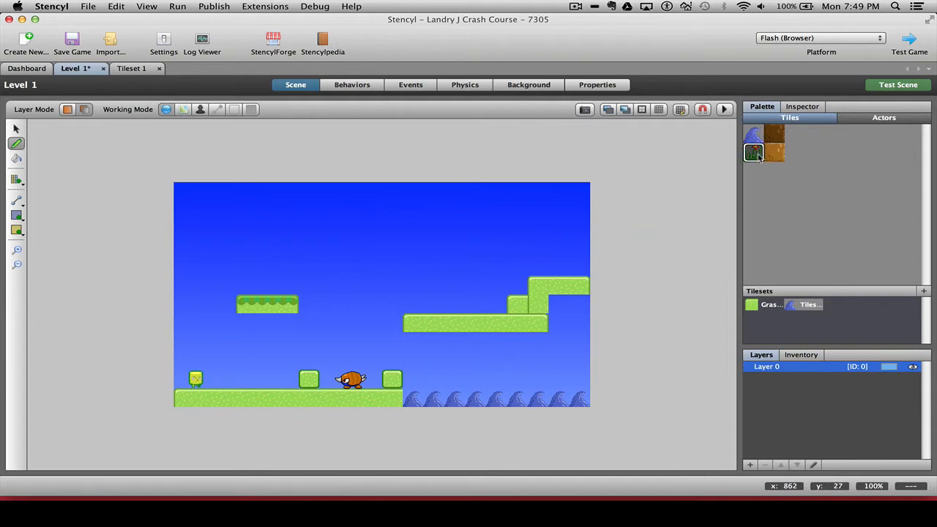
click(519, 286)
click(557, 272)
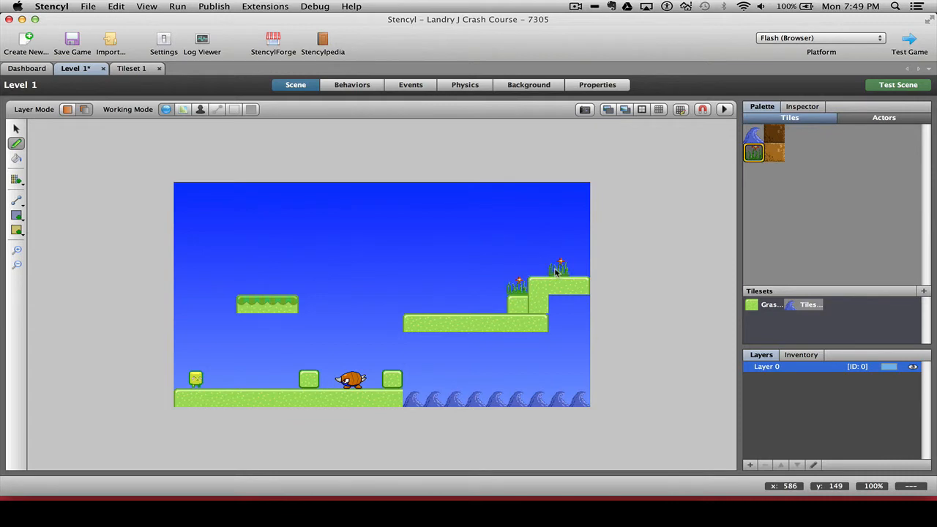
click(472, 306)
click(434, 306)
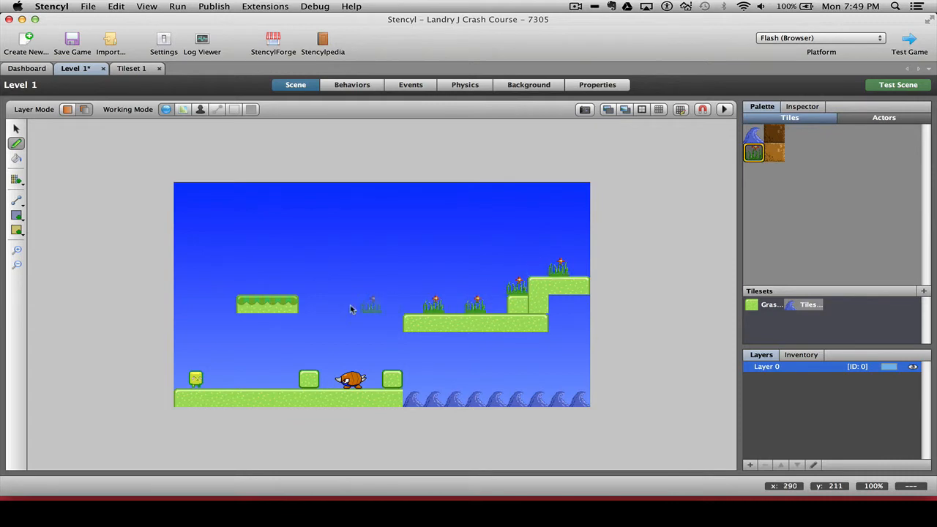
click(246, 289)
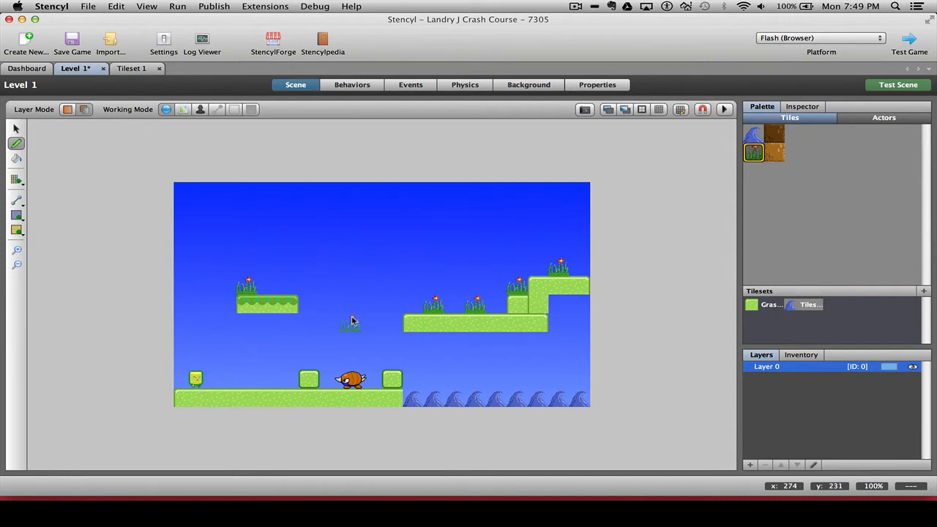
- Replace the two green ground blocks with light dirt tiles, add another diagonally up-left of the second block, and save the game
click(775, 152)
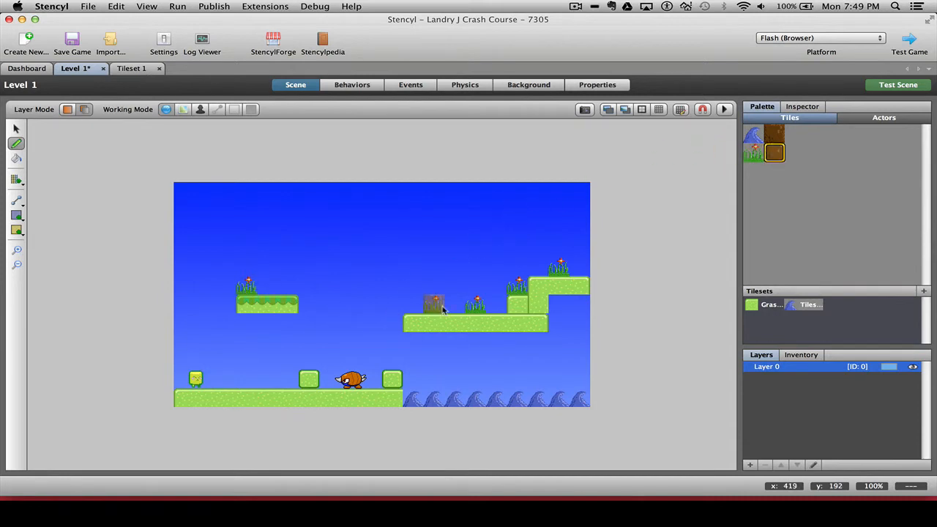
click(311, 383)
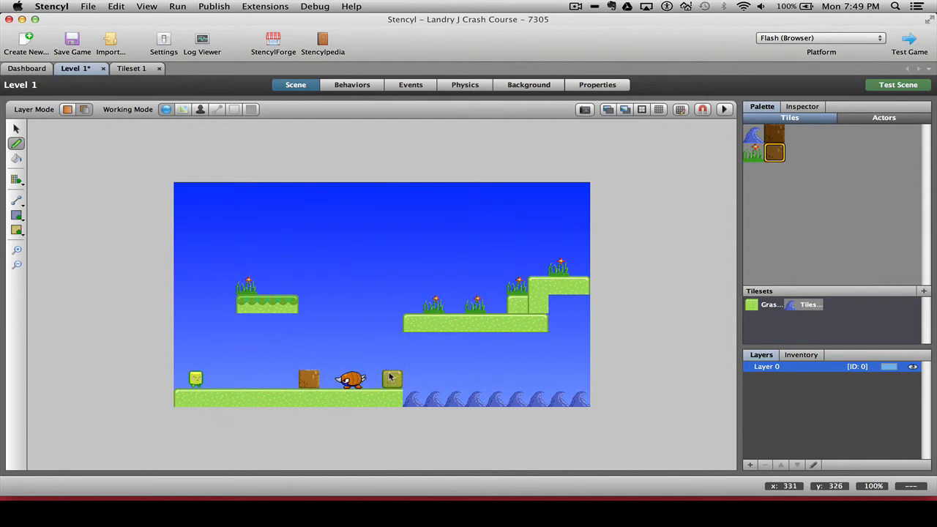
click(393, 380)
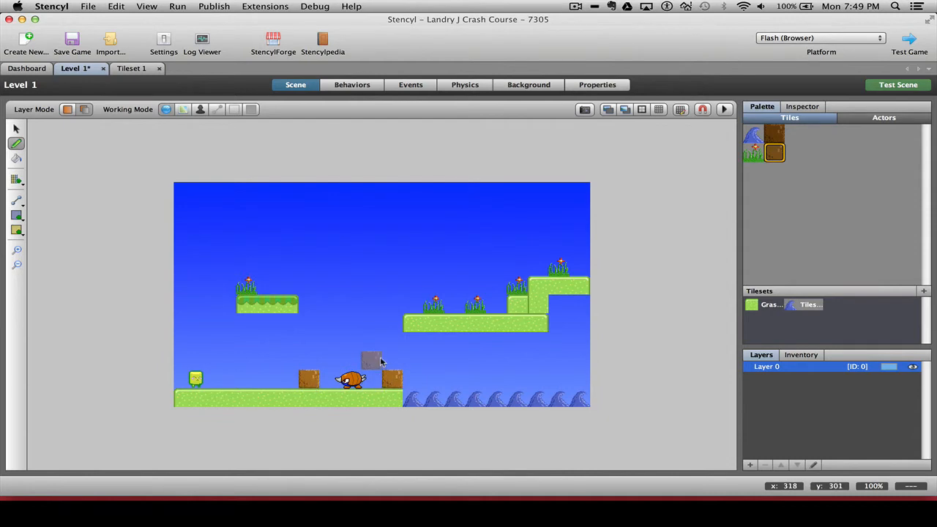
click(380, 362)
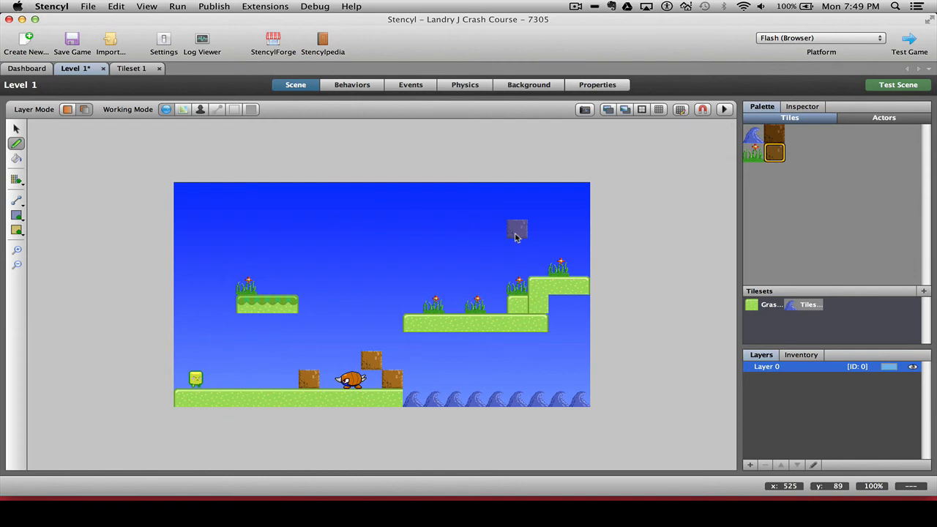
key(super+s)
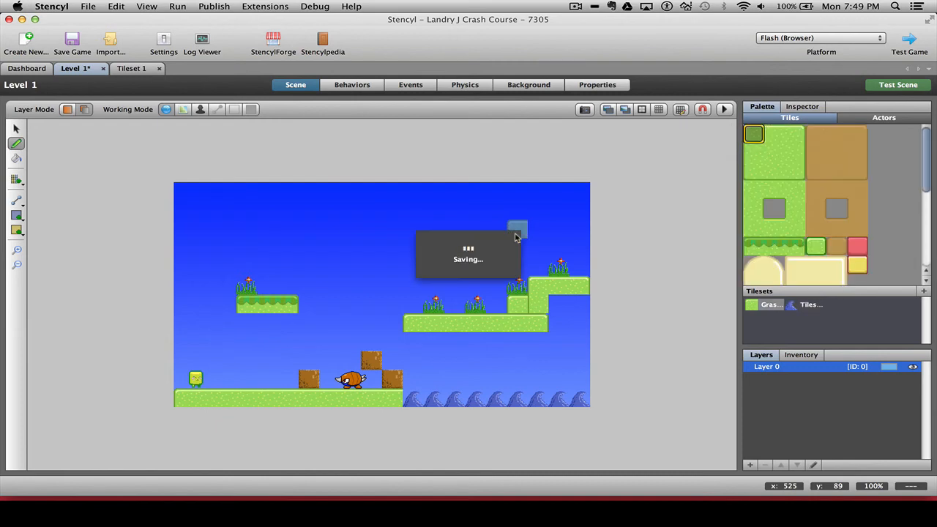